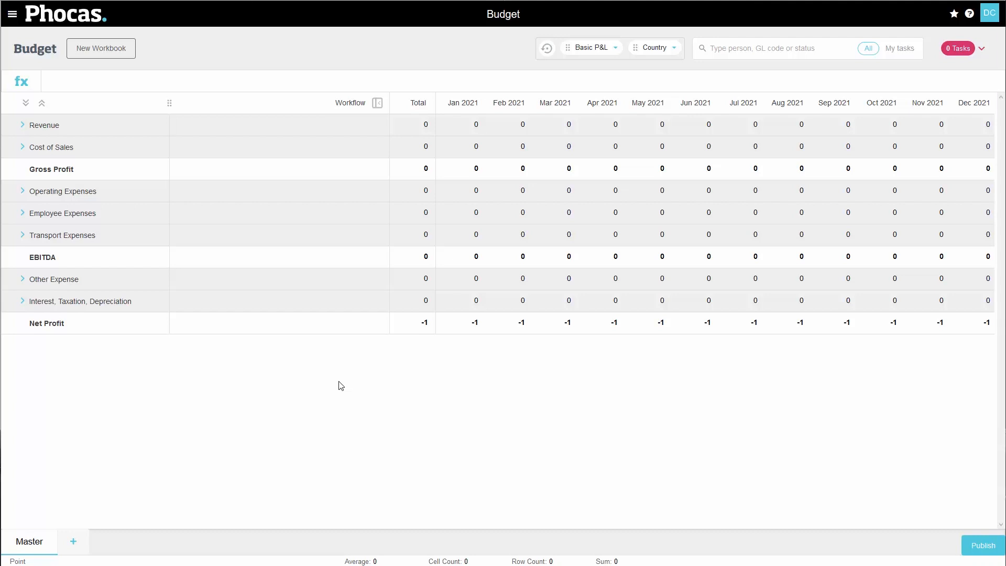
- Assign the AU-3015 Consultancy Fees line under AUS Operating Expenses to the other available budget user
{"action": "left_click", "coordinate": [22, 192]}
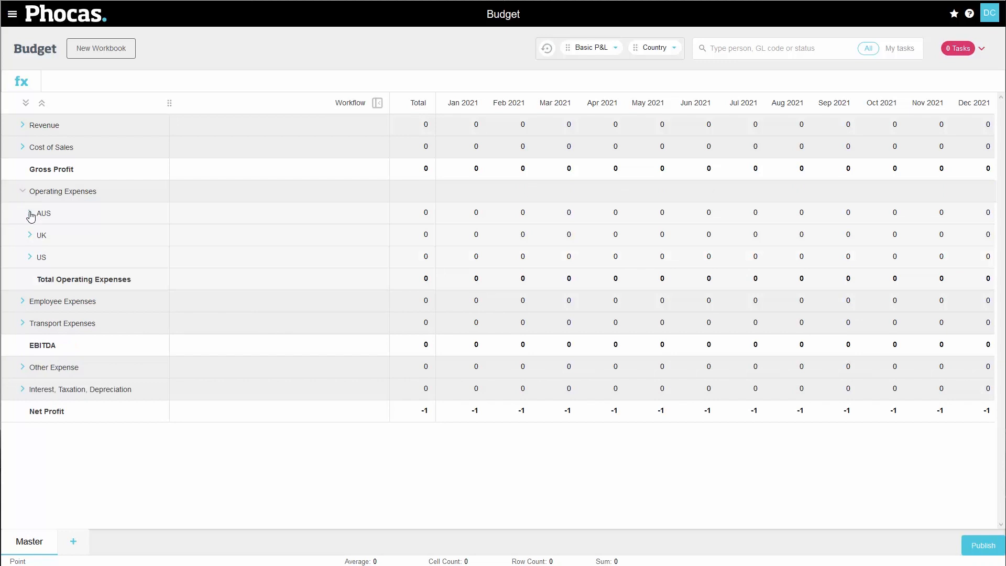
{"action": "left_click", "coordinate": [30, 214]}
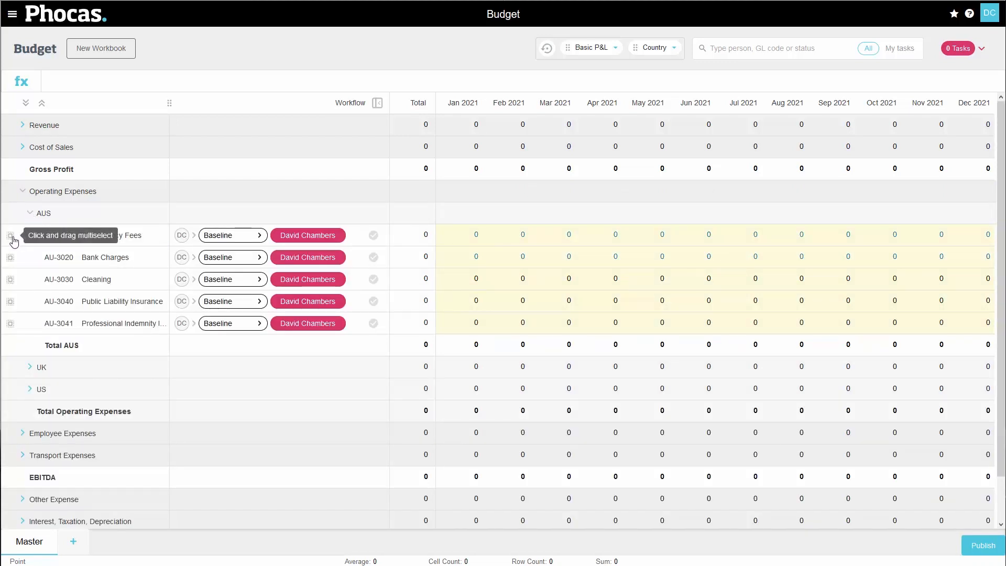
{"action": "left_click", "coordinate": [241, 237]}
{"action": "left_click", "coordinate": [255, 376]}
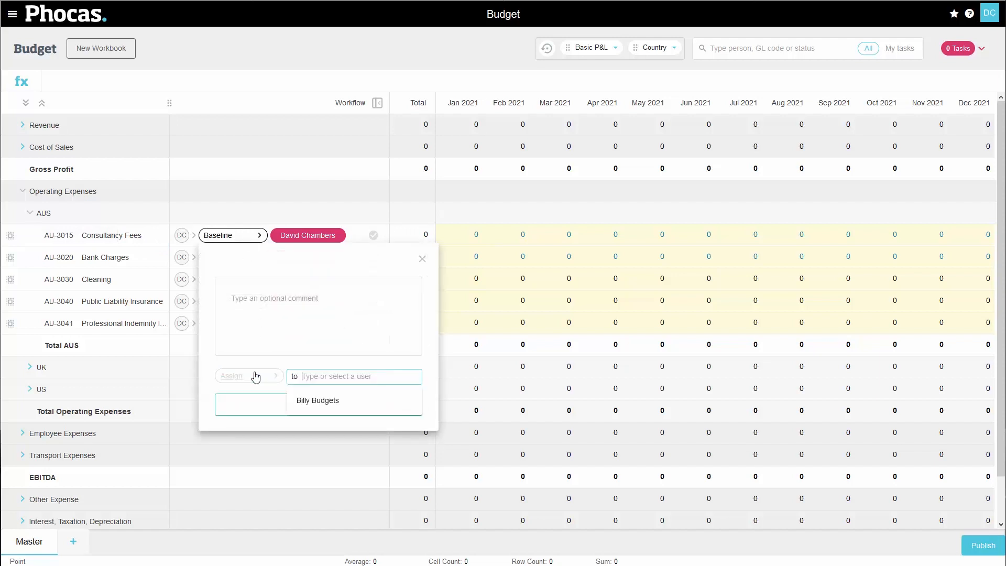
{"action": "left_click", "coordinate": [320, 403]}
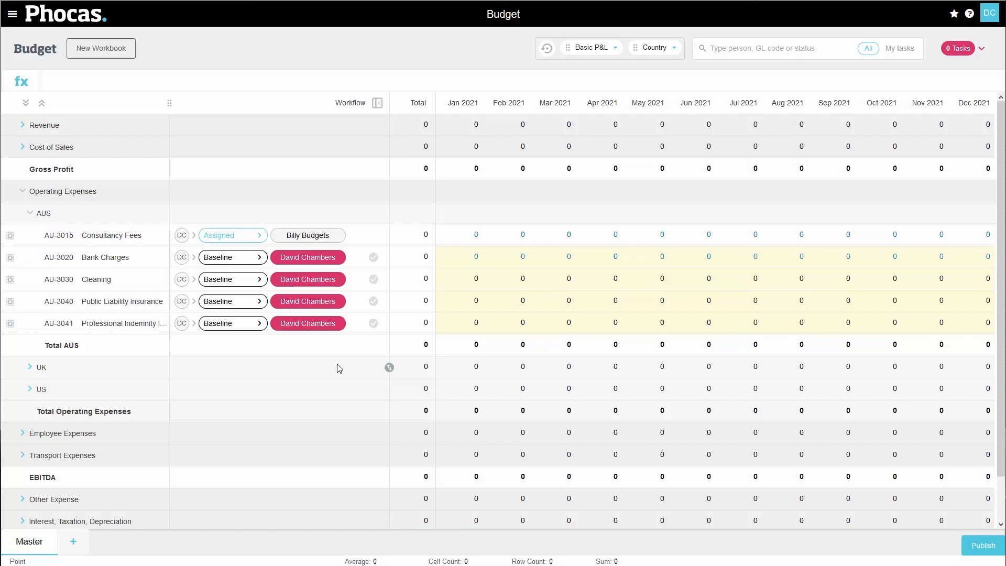
- Assign AU-3020 Bank Charges to the same colleague with the comment "We are trying to reduce bank fees this year"
{"action": "left_click", "coordinate": [243, 262]}
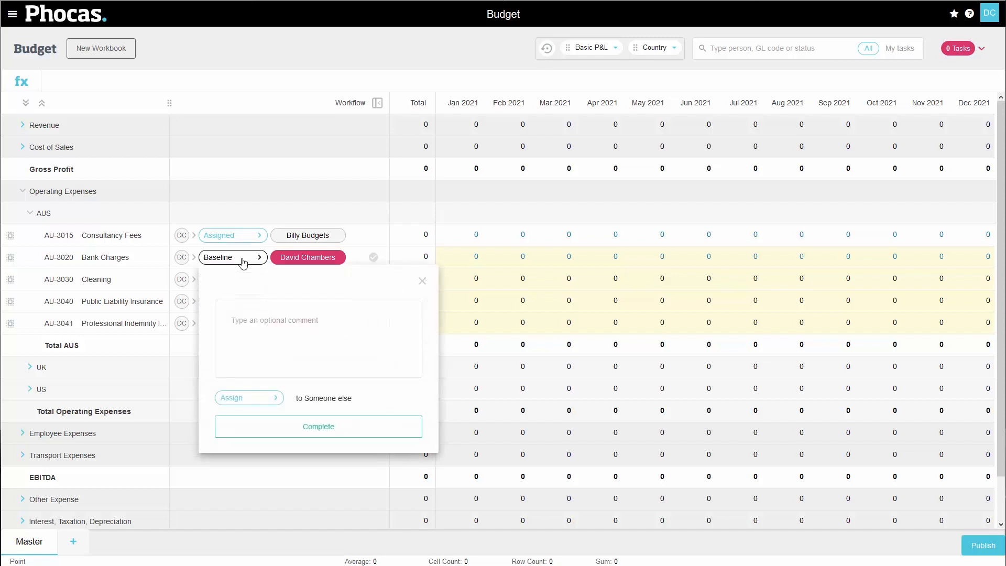
{"action": "left_click", "coordinate": [274, 336]}
{"action": "type", "text": "We are trying to reduce bank fees this year"}
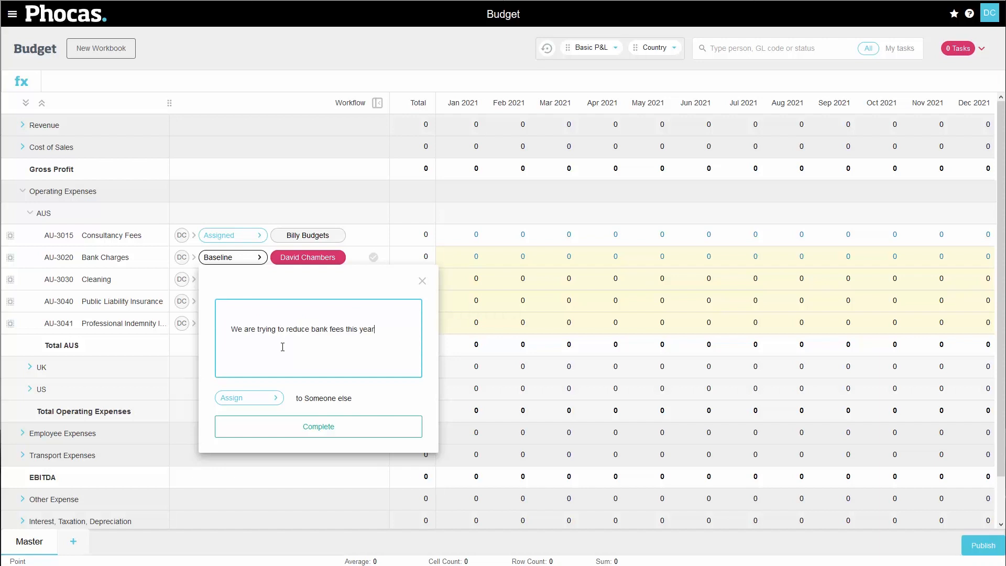
{"action": "left_click", "coordinate": [260, 398]}
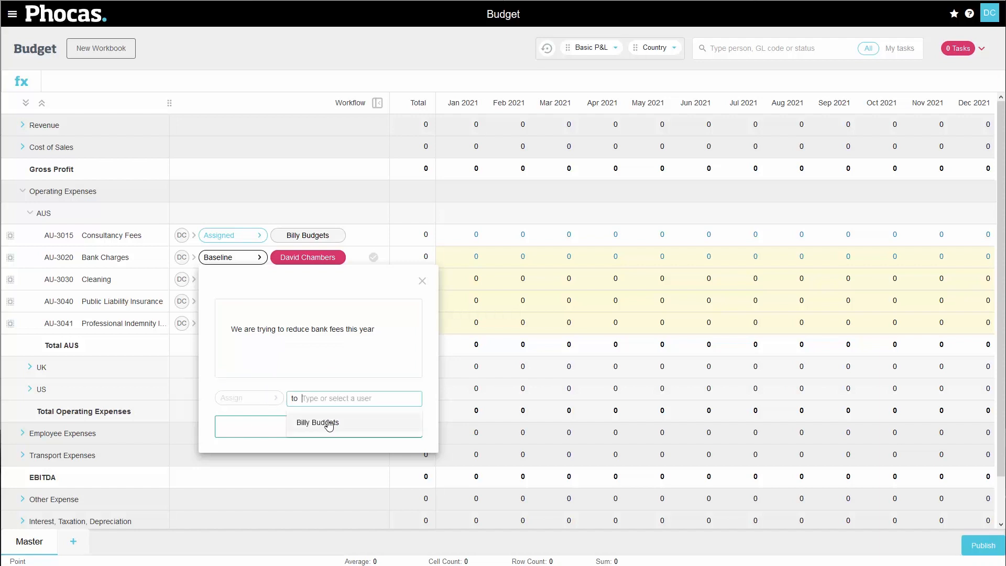
{"action": "left_click", "coordinate": [317, 423]}
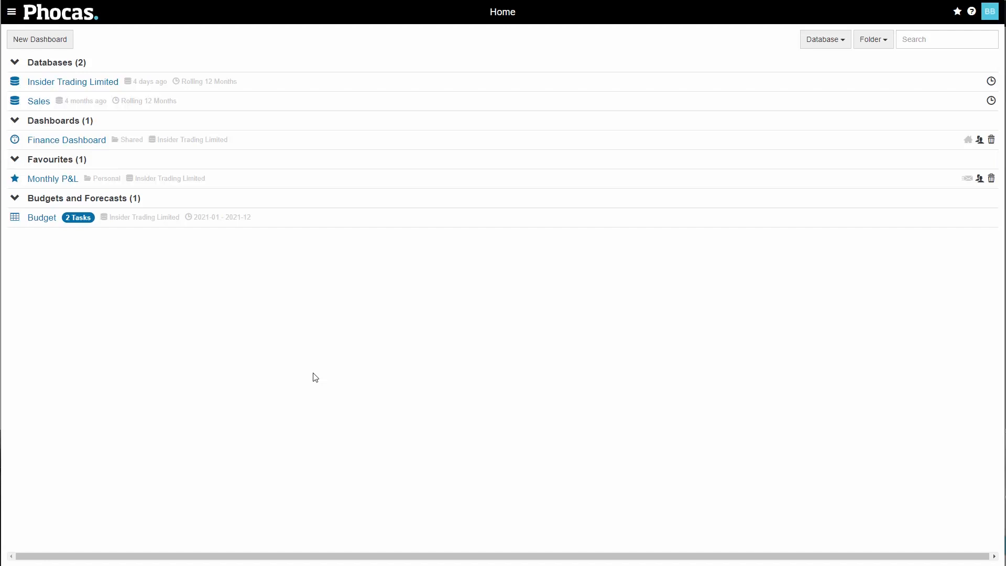
- Open the Budget in the assignee's account and read the comment on AU-3020 Bank Charges under AUS Operating Expenses
{"action": "left_click", "coordinate": [42, 217]}
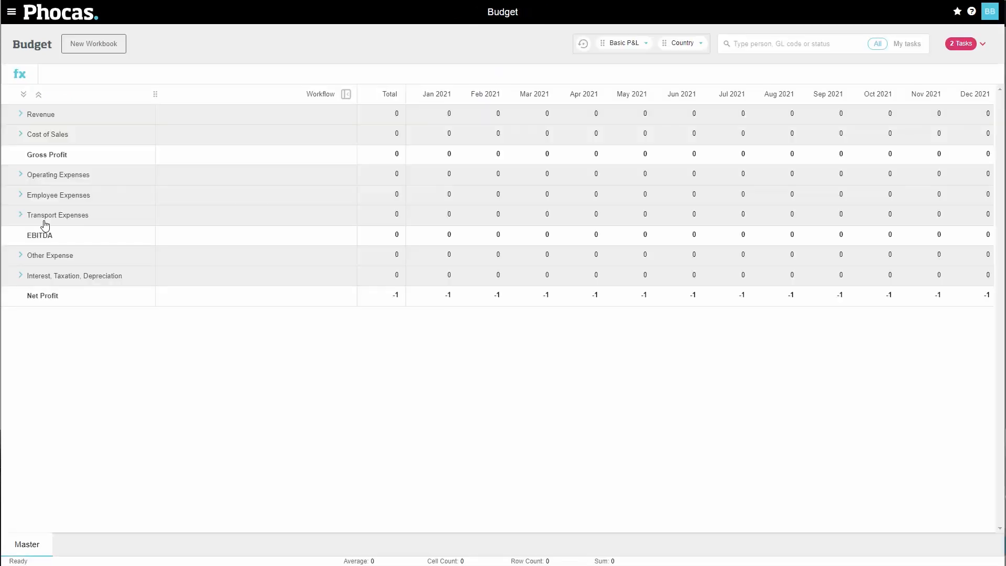
{"action": "left_click", "coordinate": [22, 176]}
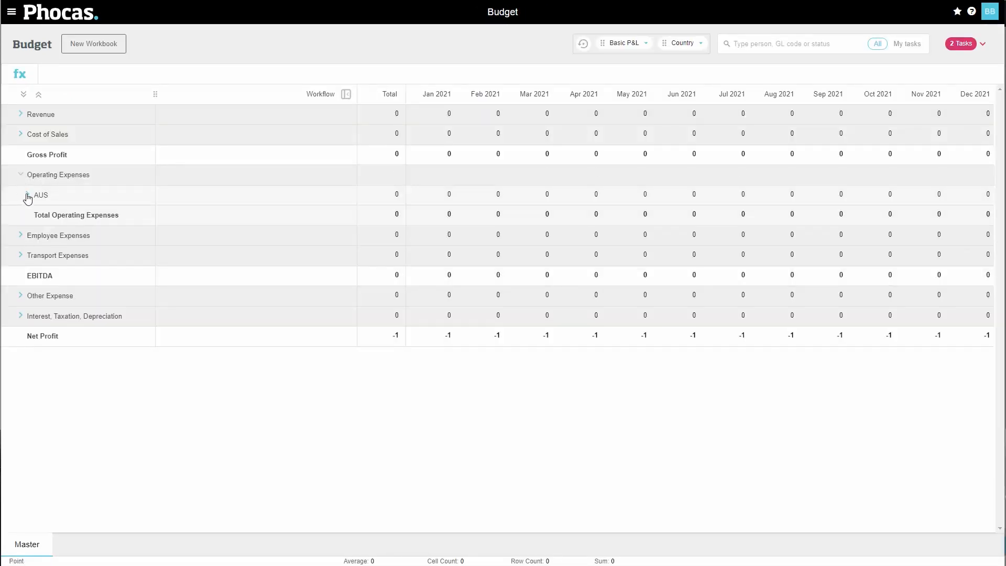
{"action": "left_click", "coordinate": [28, 196]}
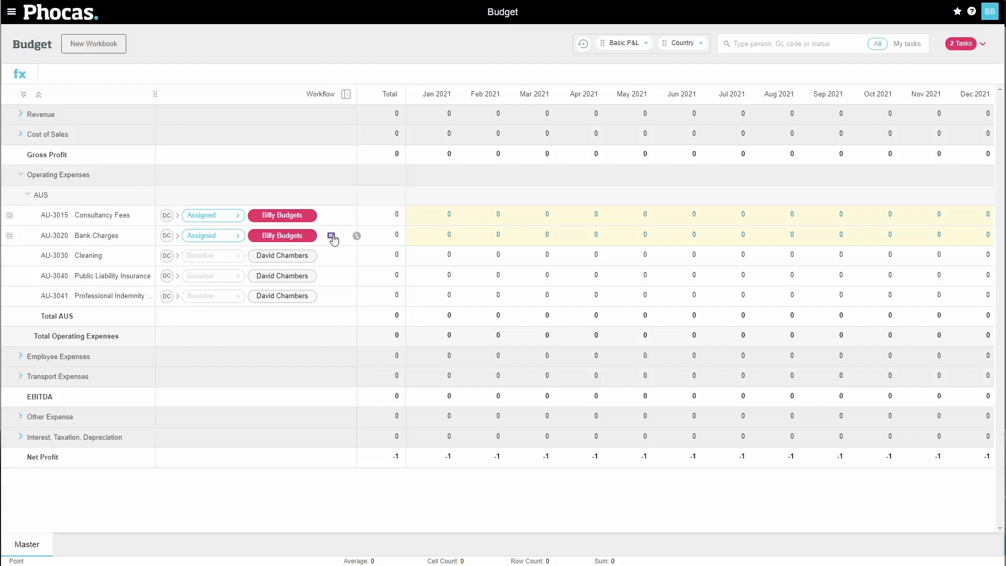
{"action": "mouse_move", "coordinate": [333, 239]}
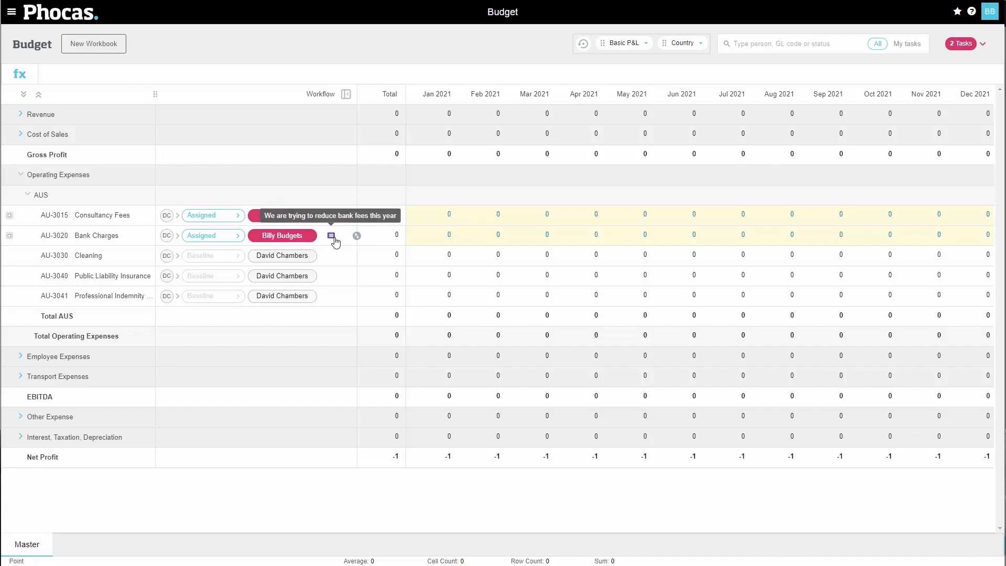
- Spread a yearly total of 12000 evenly across the months of AU-3020 Bank Charges
{"action": "left_click", "coordinate": [393, 238]}
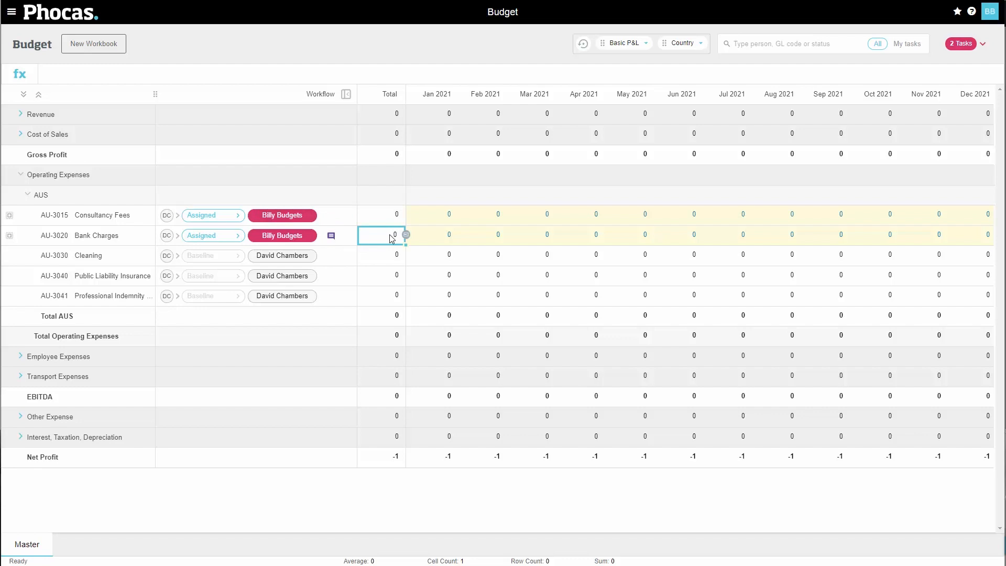
{"action": "type", "text": "12000"}
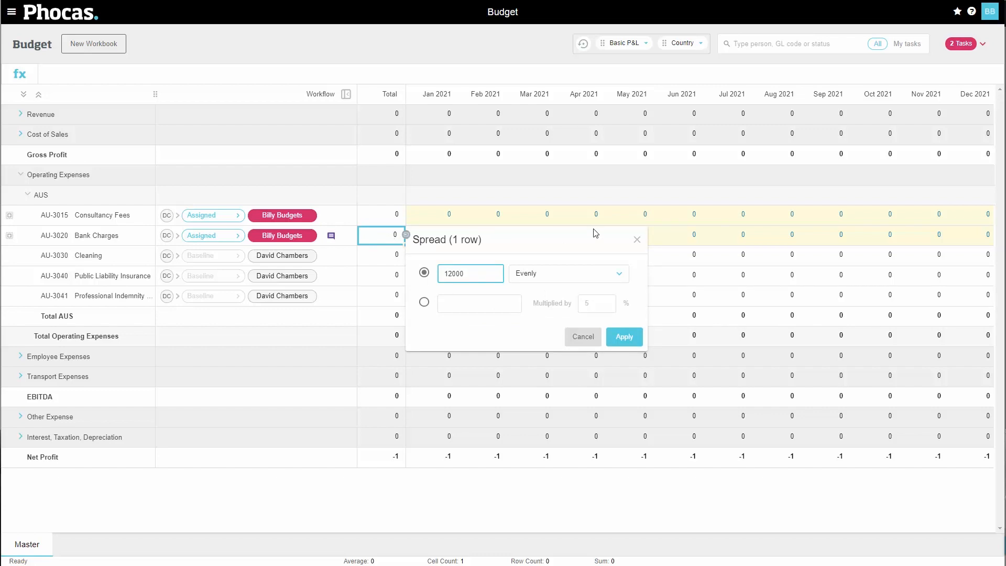
{"action": "left_click", "coordinate": [625, 337]}
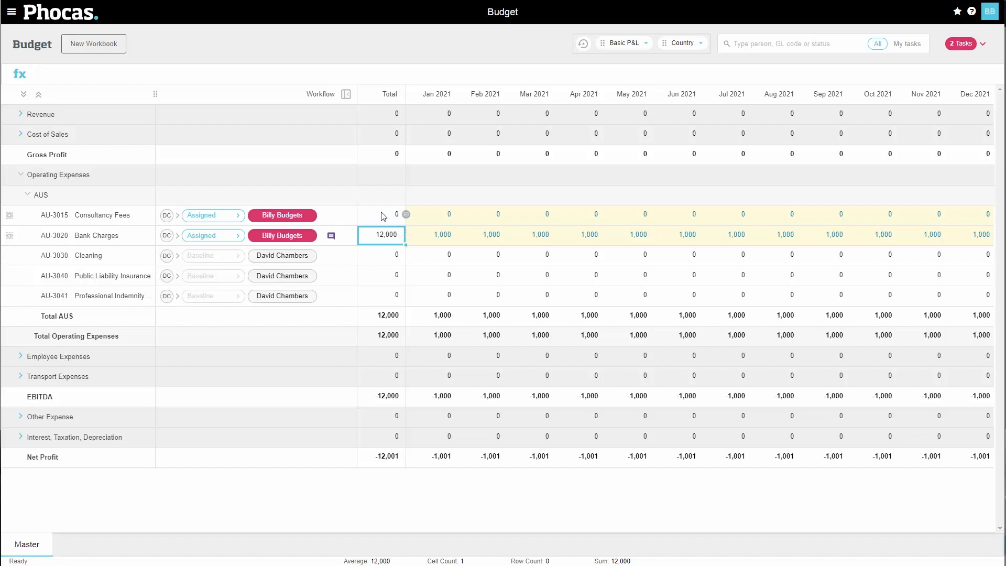
- Spread a yearly total of 100000 evenly across the months of AU-3015 Consultancy Fees
{"action": "left_click", "coordinate": [383, 216]}
{"action": "type", "text": "100000"}
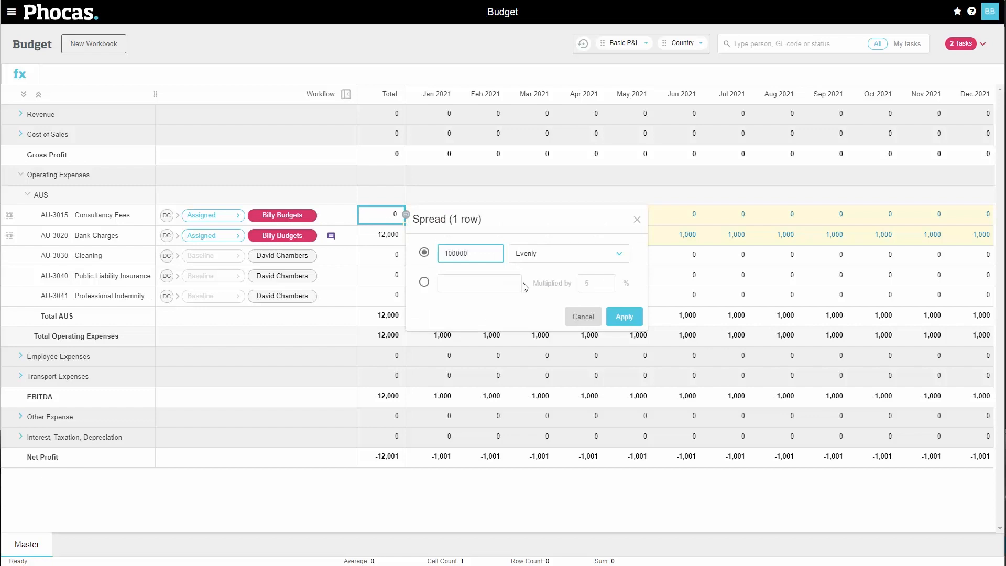
{"action": "left_click", "coordinate": [530, 305]}
{"action": "left_click", "coordinate": [530, 259]}
{"action": "left_click", "coordinate": [519, 314]}
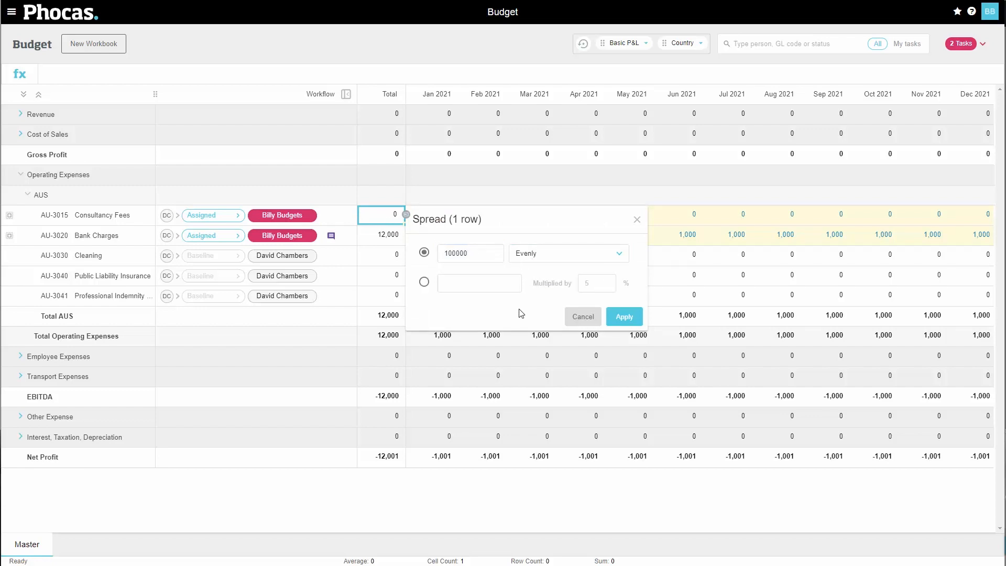
{"action": "left_click", "coordinate": [625, 318]}
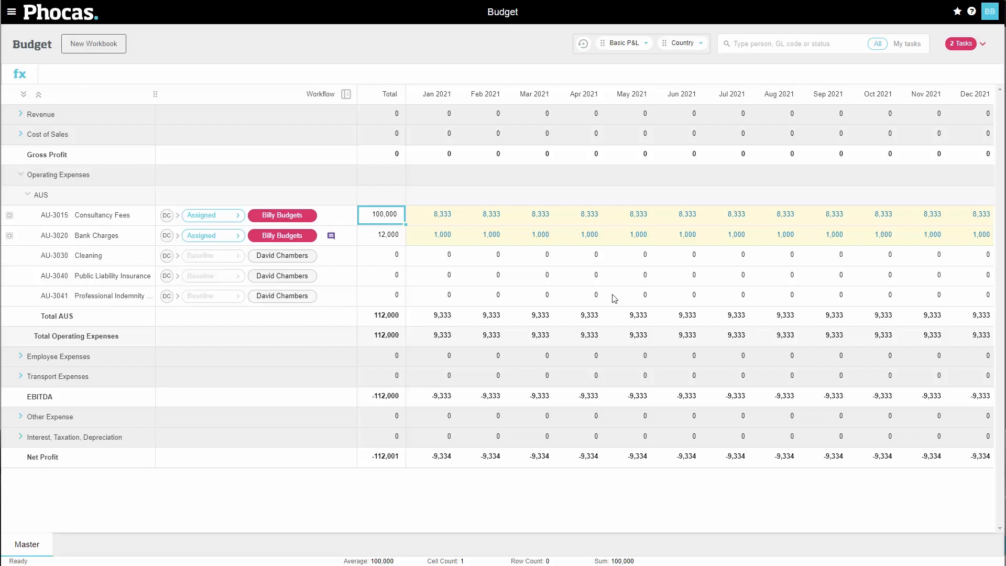
- Submit the AU-3015 Consultancy Fees and AU-3020 Bank Charges lines back to the budget owner without comments
{"action": "left_click", "coordinate": [205, 218]}
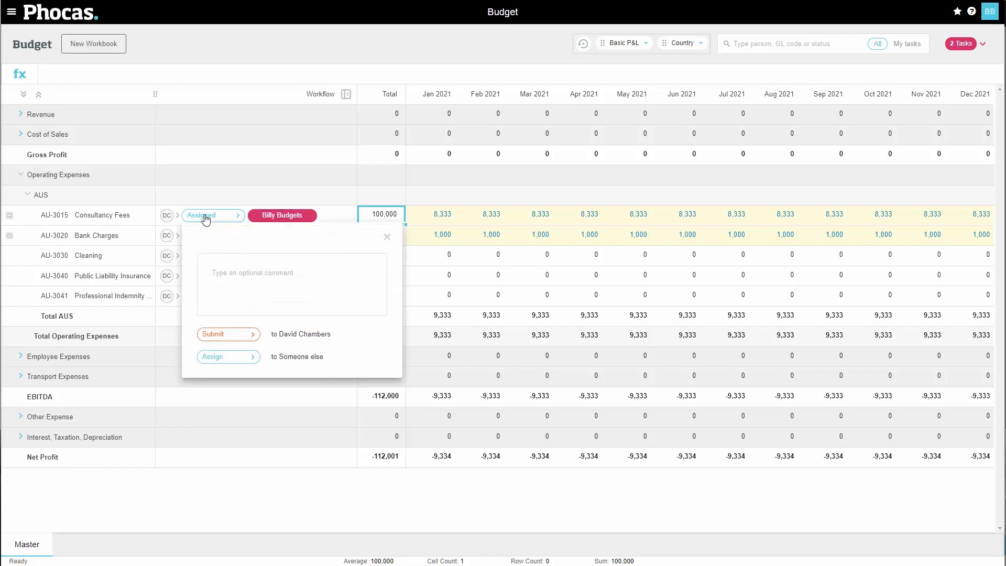
{"action": "left_click", "coordinate": [230, 335]}
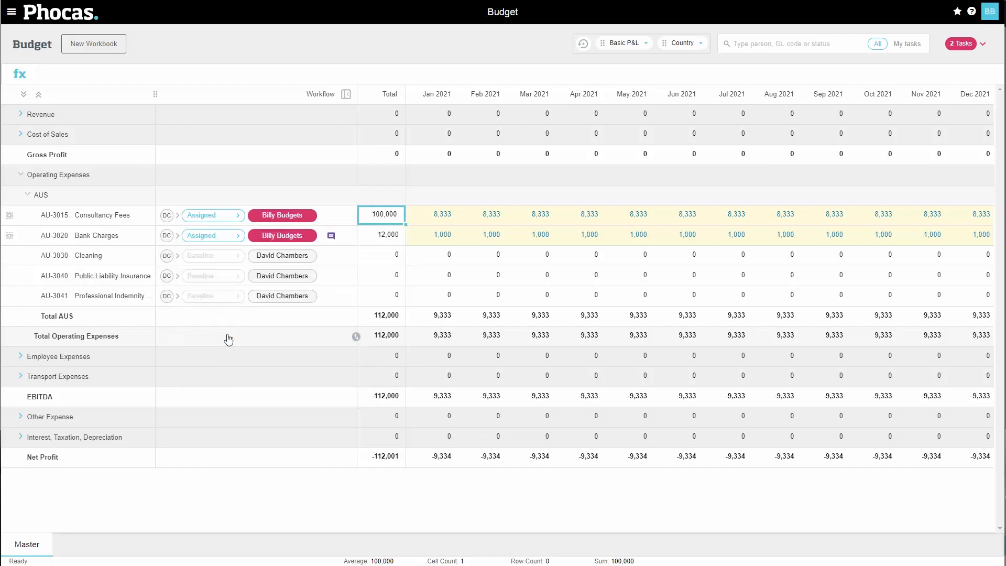
{"action": "left_click", "coordinate": [222, 243]}
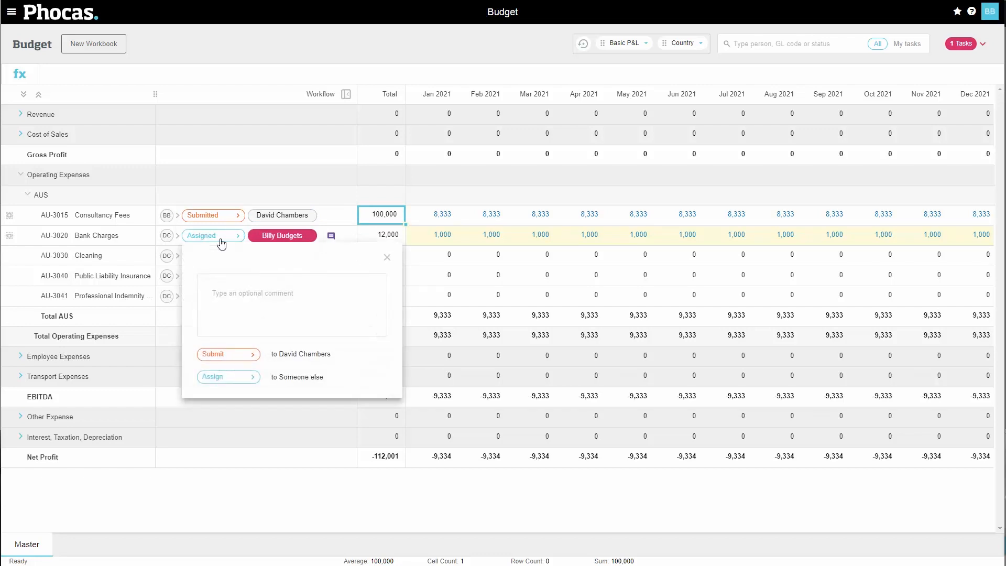
{"action": "left_click", "coordinate": [229, 357]}
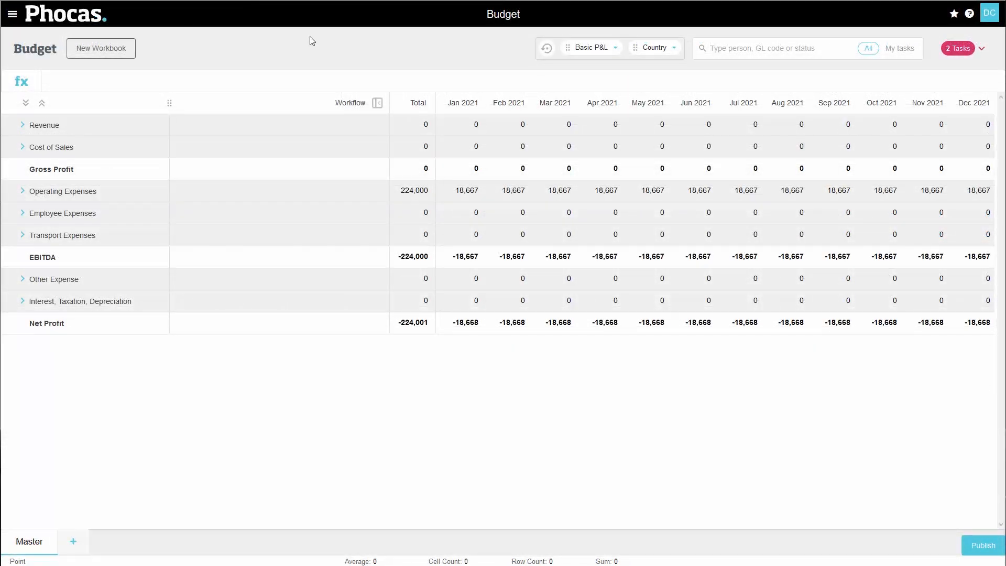
- In the budget owner's account, accept the submitted AU-3015 Consultancy Fees line under AUS Operating Expenses and mark it completed
{"action": "left_click", "coordinate": [23, 192]}
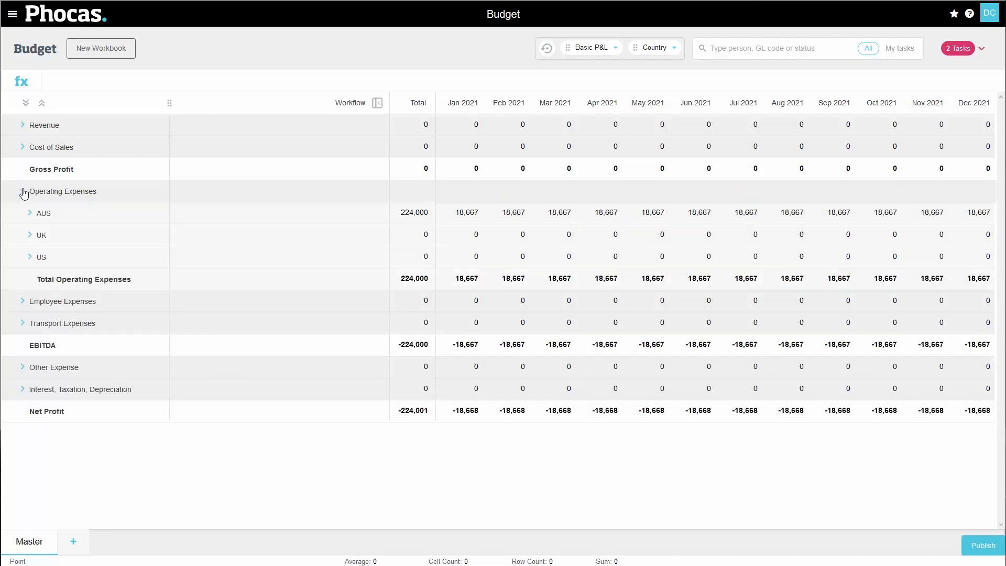
{"action": "left_click", "coordinate": [30, 213]}
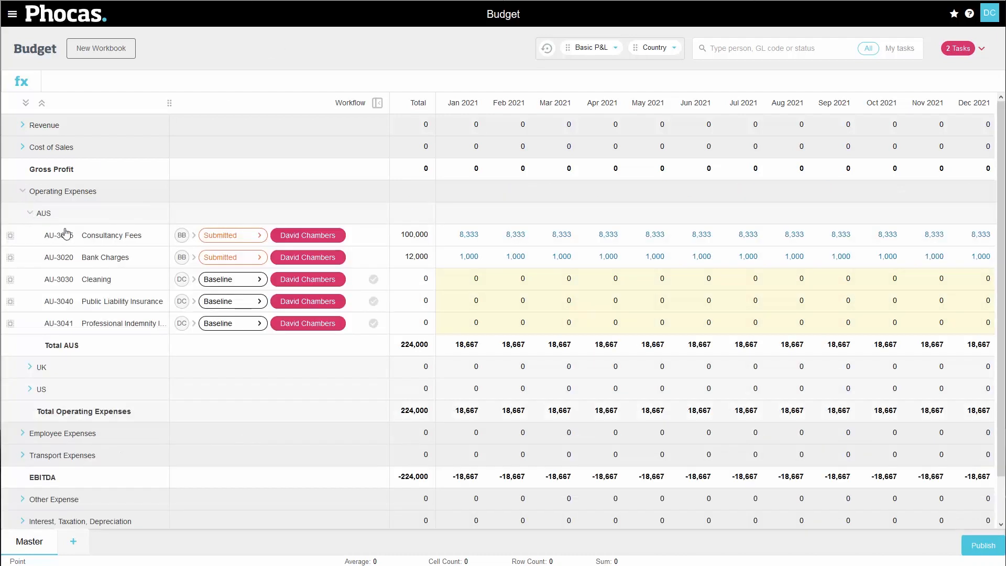
{"action": "left_click", "coordinate": [242, 239]}
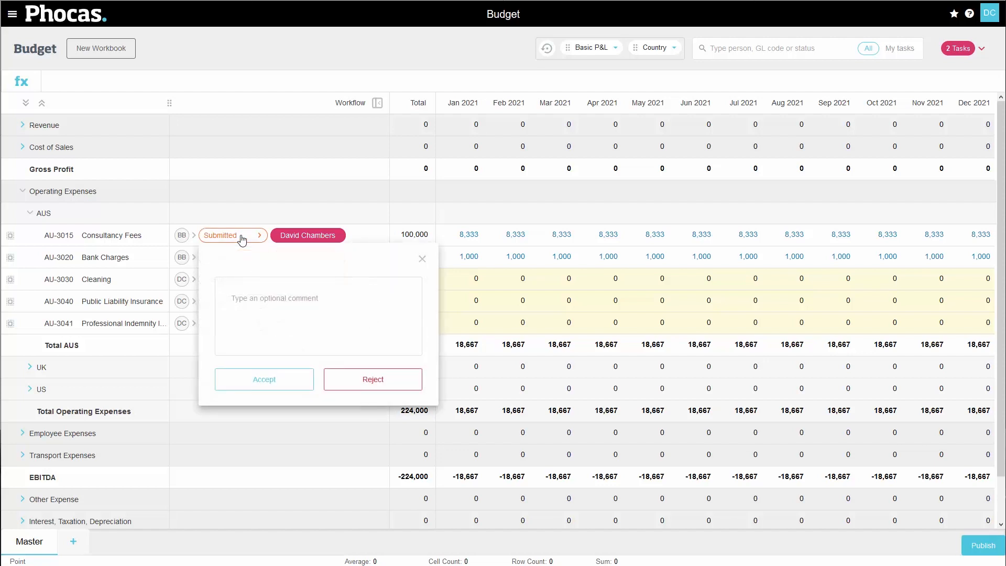
{"action": "left_click", "coordinate": [265, 384]}
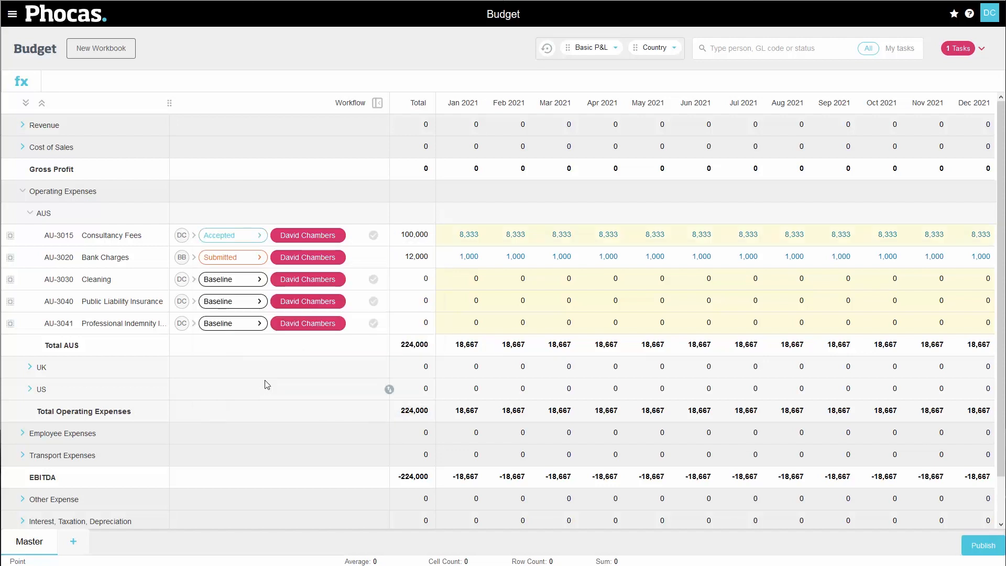
{"action": "left_click", "coordinate": [374, 236]}
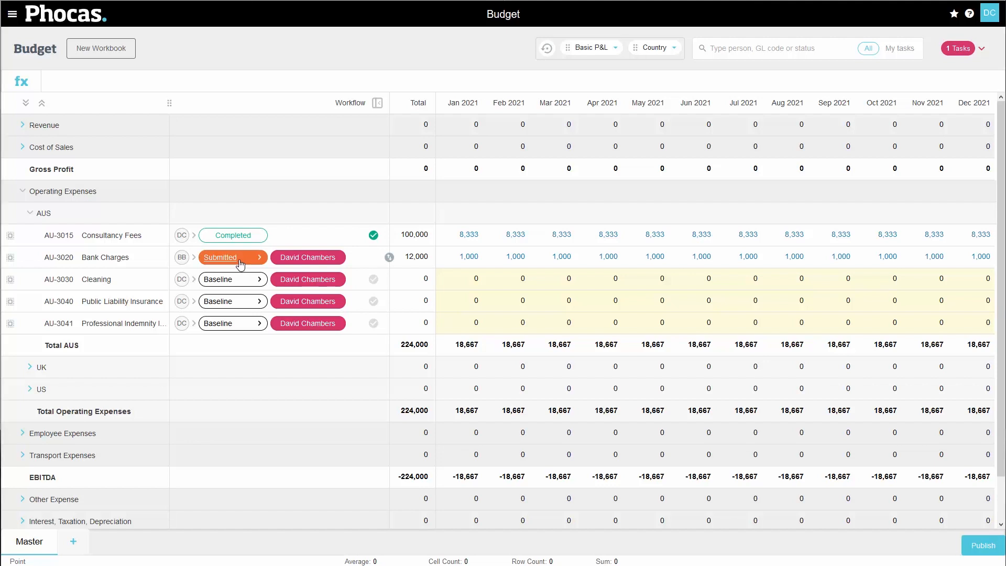
- Reject the submitted AU-3020 Bank Charges line with the comment "Can this be lower?"
{"action": "left_click", "coordinate": [240, 262]}
{"action": "type", "text": "Can this be lower?"}
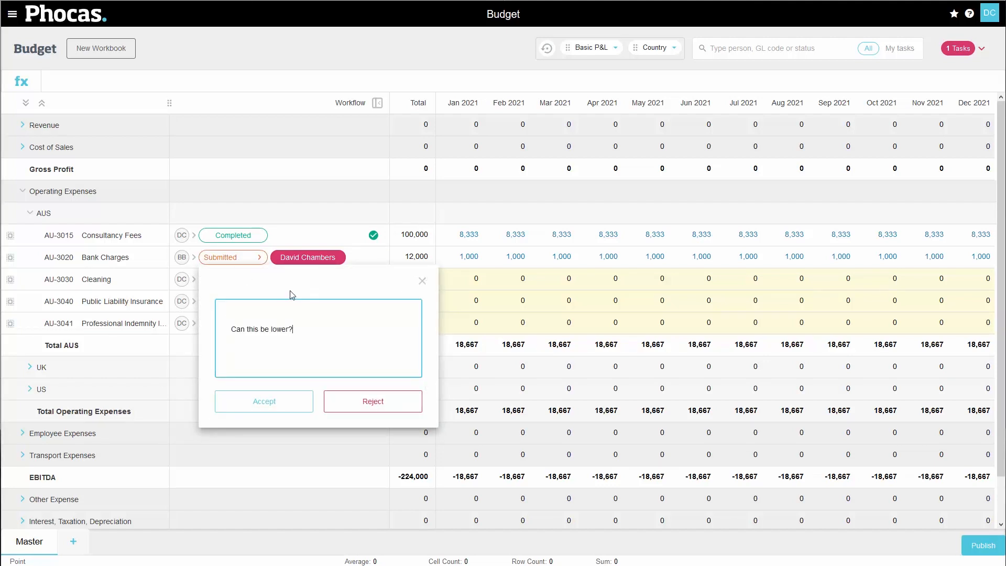
{"action": "left_click", "coordinate": [365, 409]}
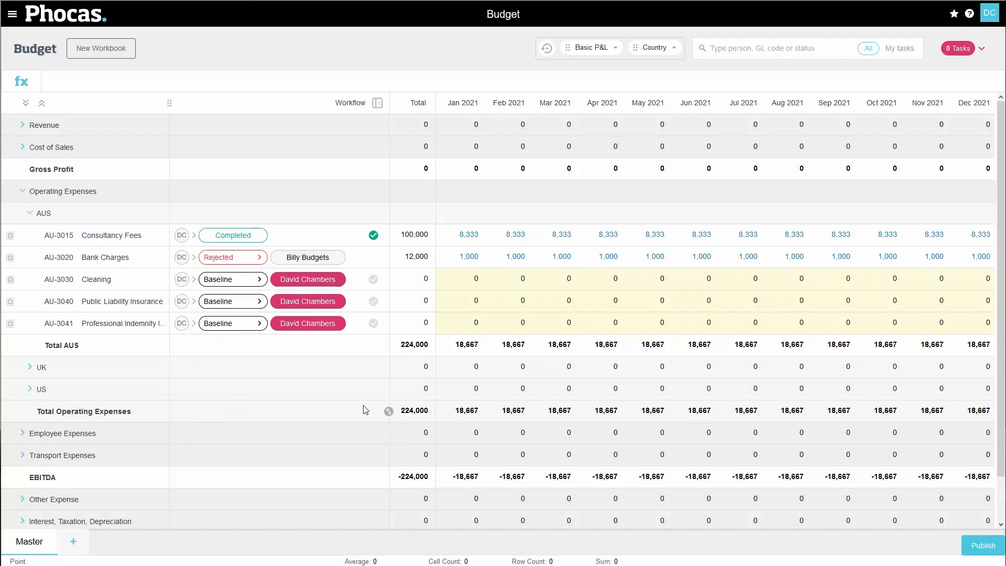